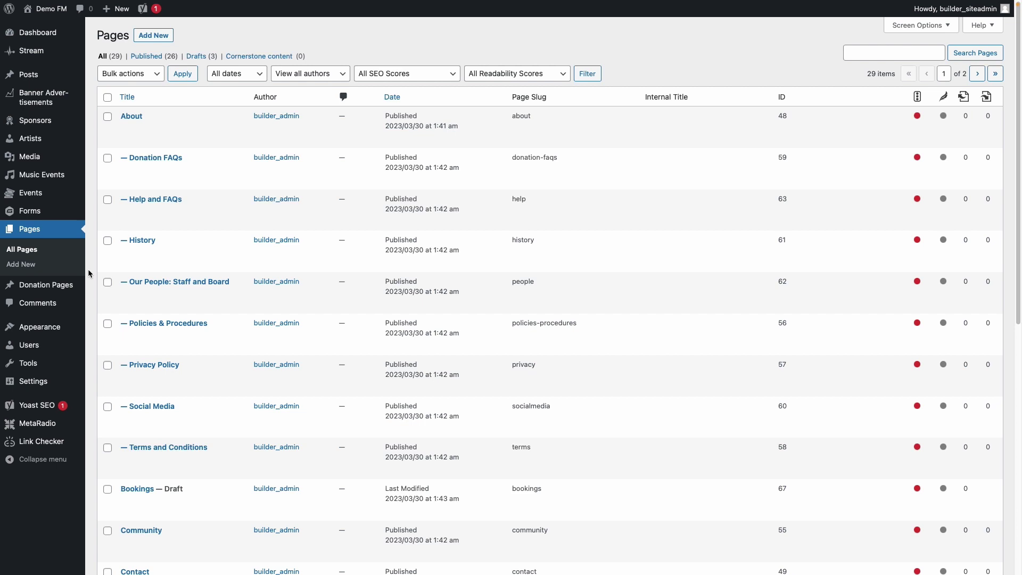
Step: Change the History page's status to Draft using Quick Edit and update it
scroll(88, 274, "down", 8)
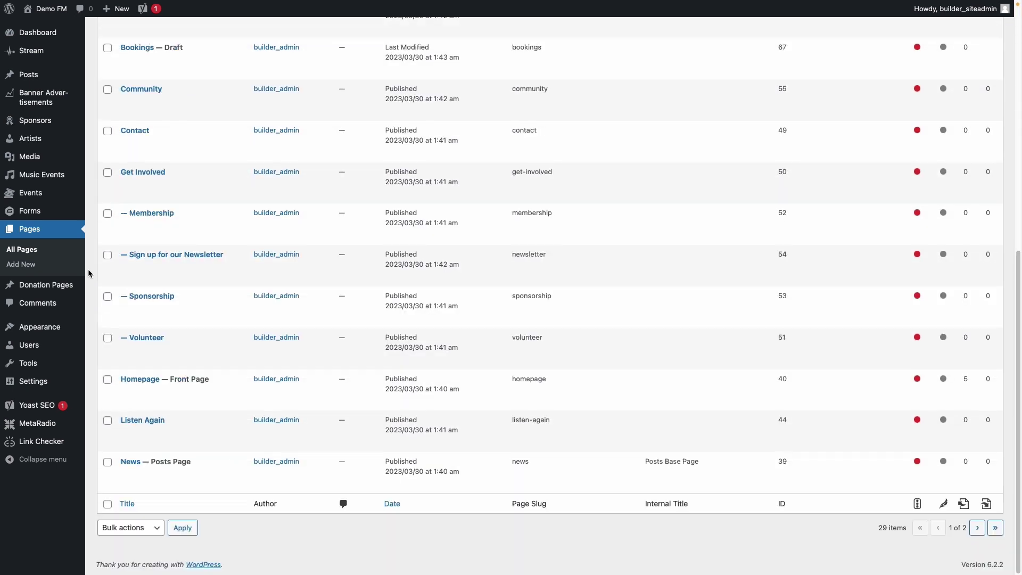
scroll(88, 273, "up", 8)
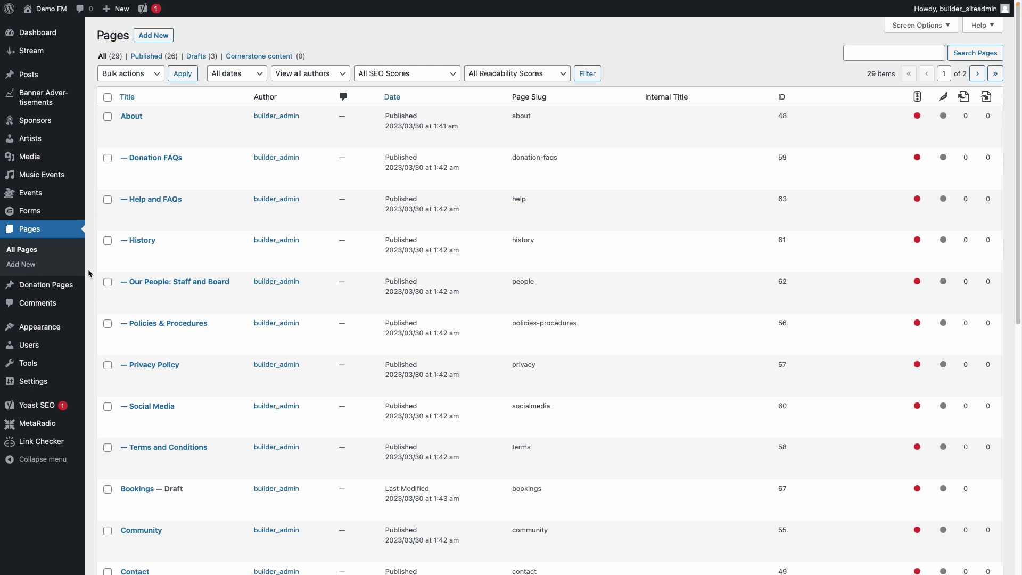
left_click(154, 251)
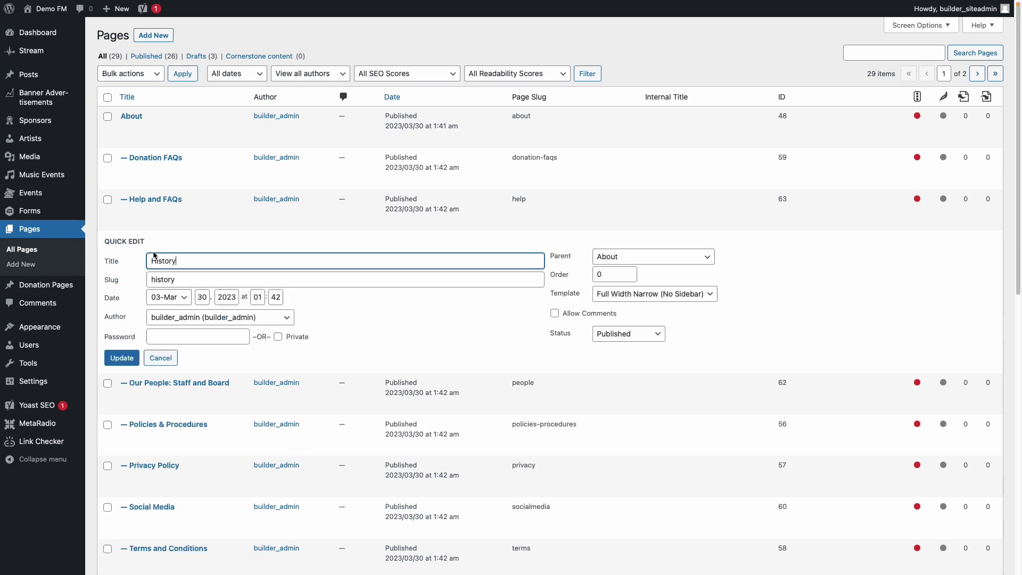
left_click(623, 334)
left_click(608, 356)
left_click(115, 363)
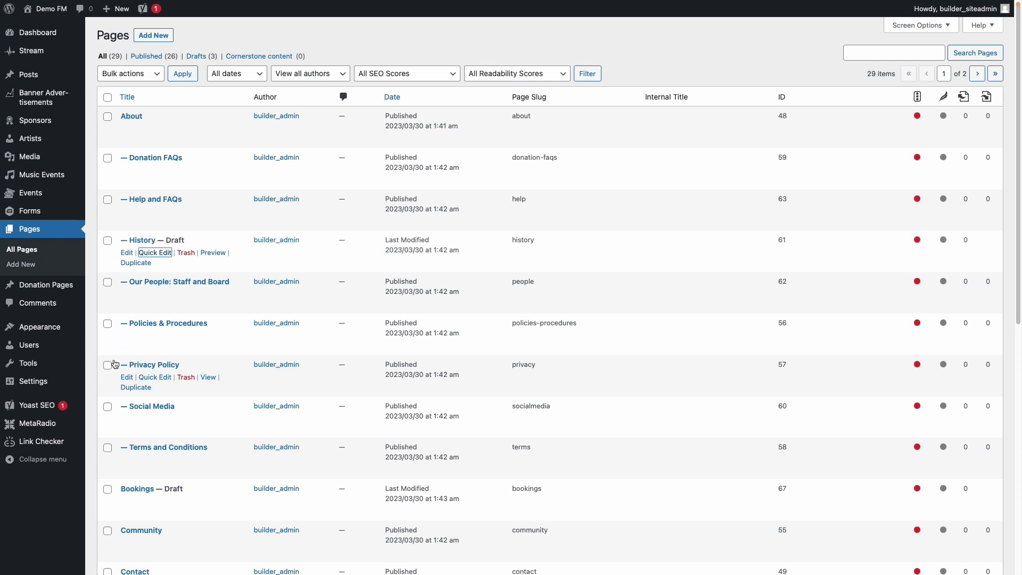
Step: Open the Homepage front page for editing, show the block settings and save the page
scroll(370, 43, "down", 10)
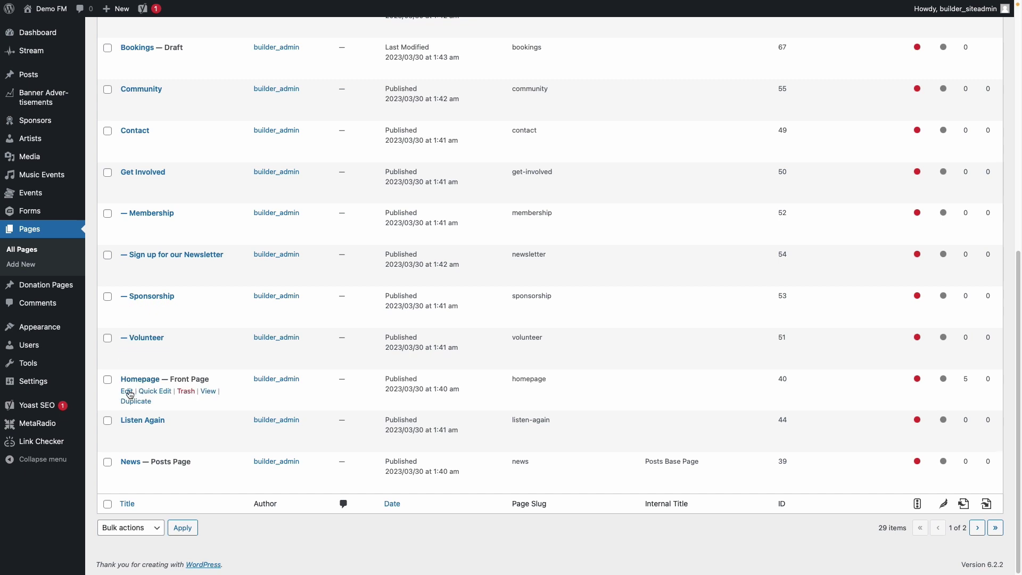
left_click(127, 392)
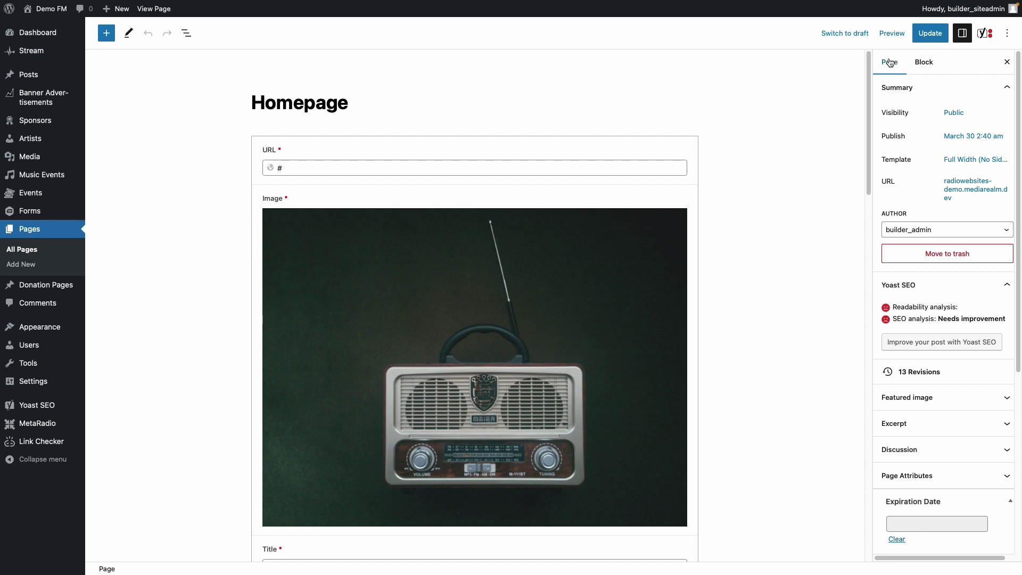
left_click(930, 63)
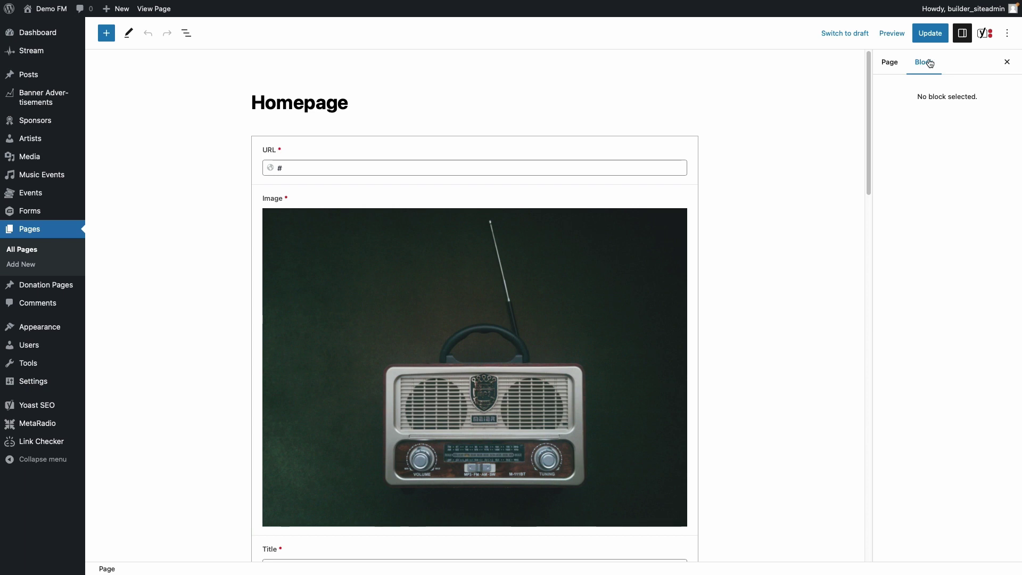
left_click(933, 34)
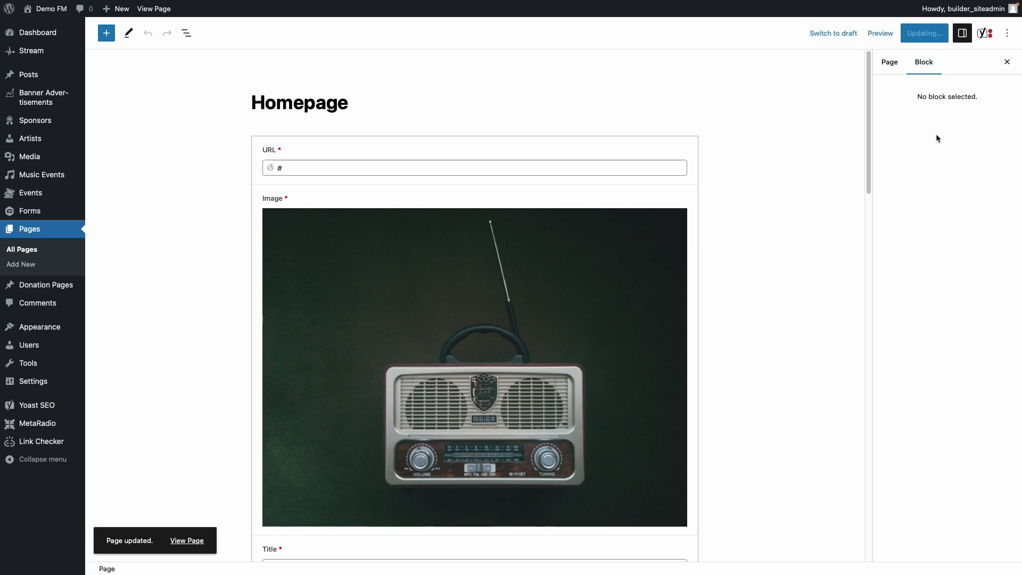
Step: Insert a Heading block between the Banner block and the Station block on the Homepage
left_click(571, 140)
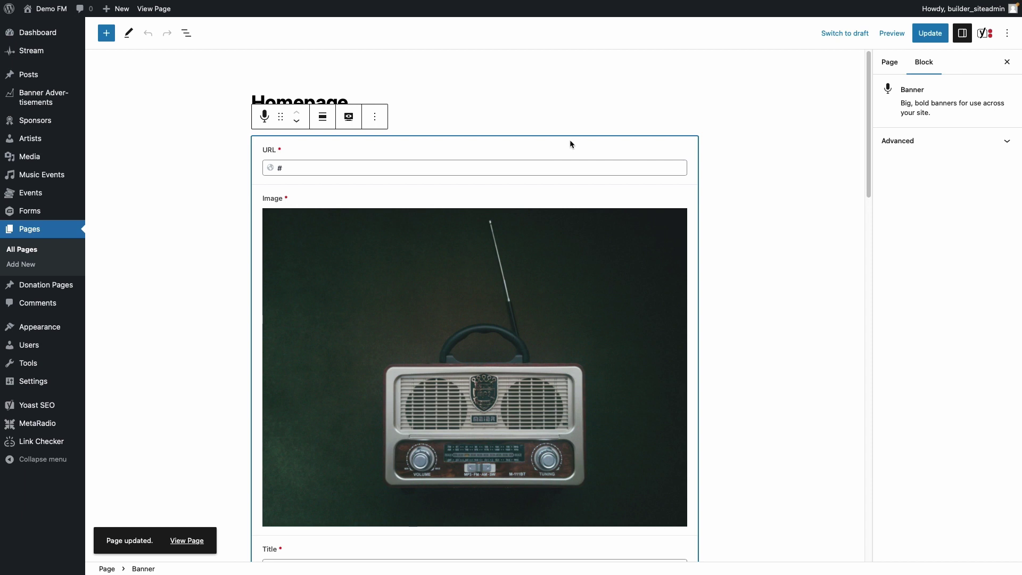
scroll(569, 144, "down", 4)
left_click(106, 33)
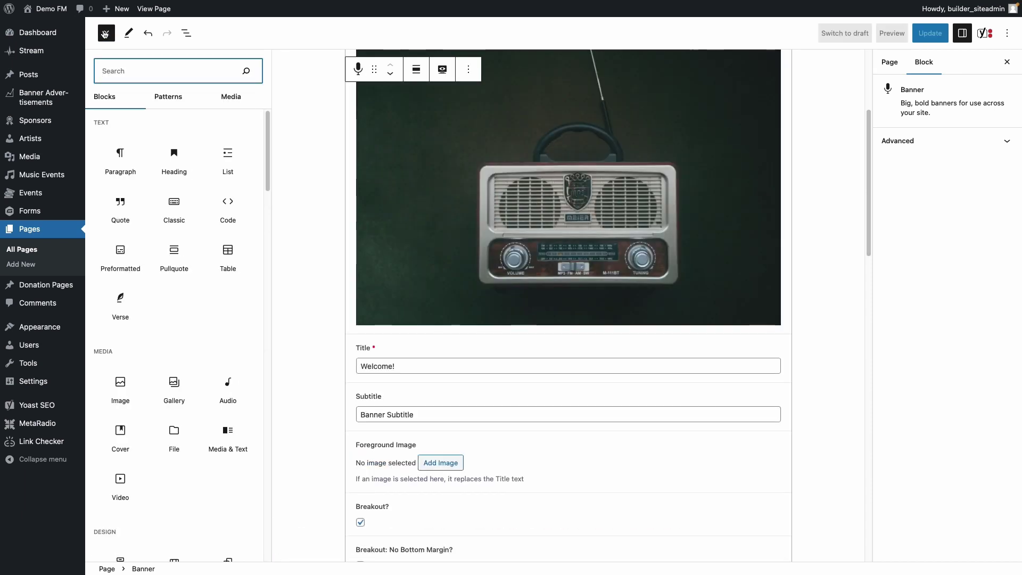
mouse_move(185, 149)
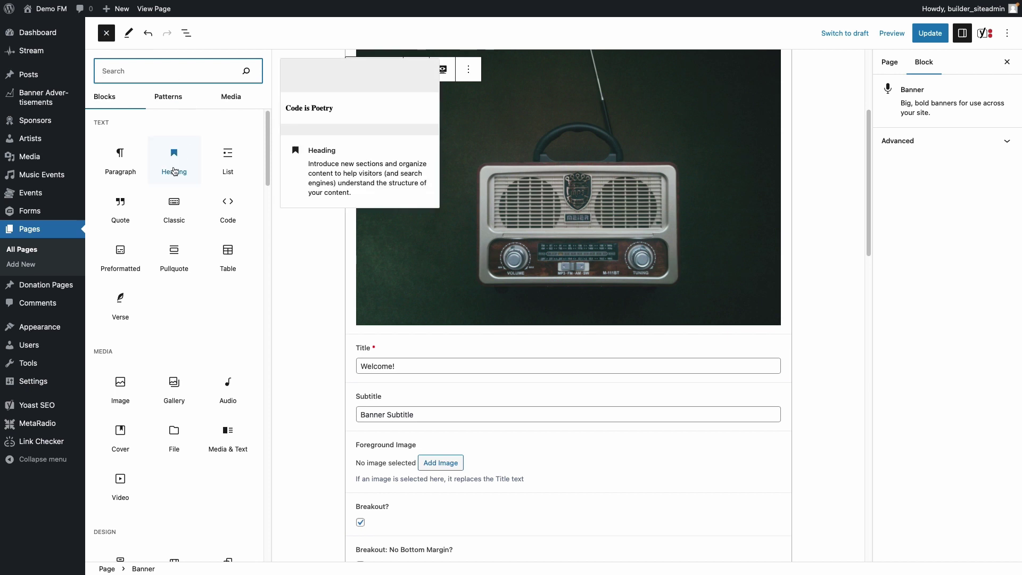
left_click_drag(185, 150, 381, 341)
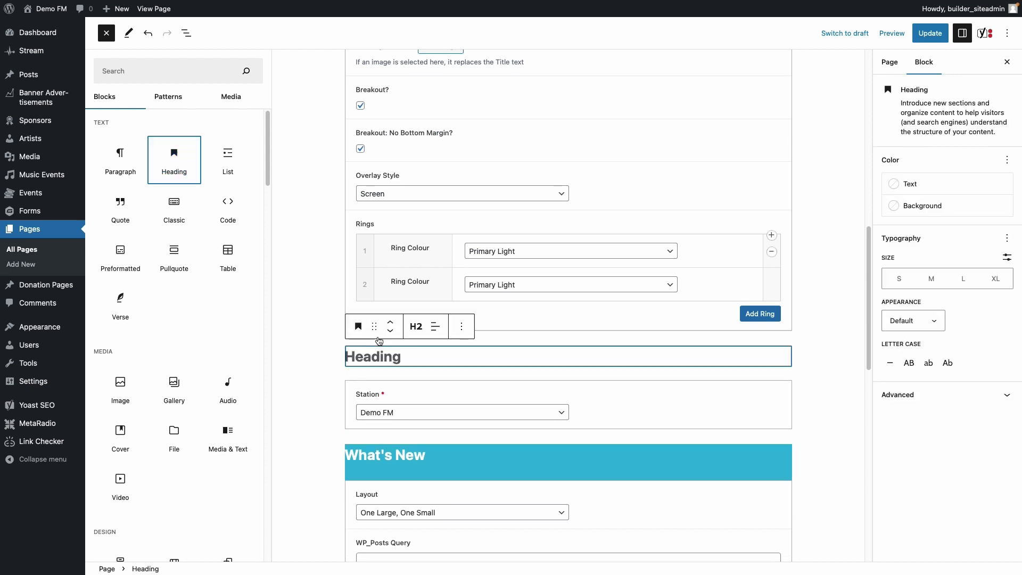
Step: Browse the block library down to the Radio Websites blocks
left_click(106, 32)
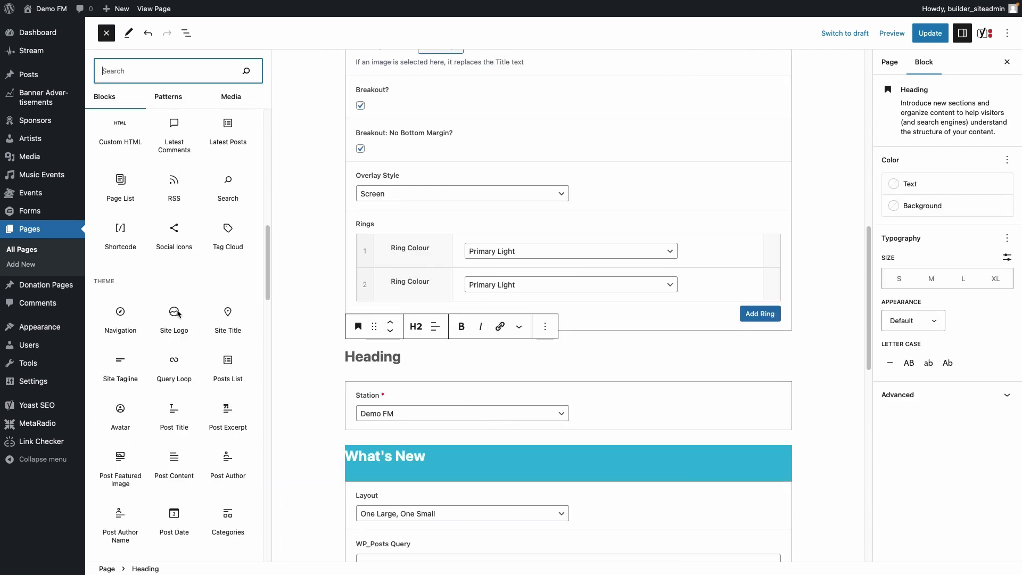
scroll(177, 311, "down", 10)
scroll(177, 312, "down", 12)
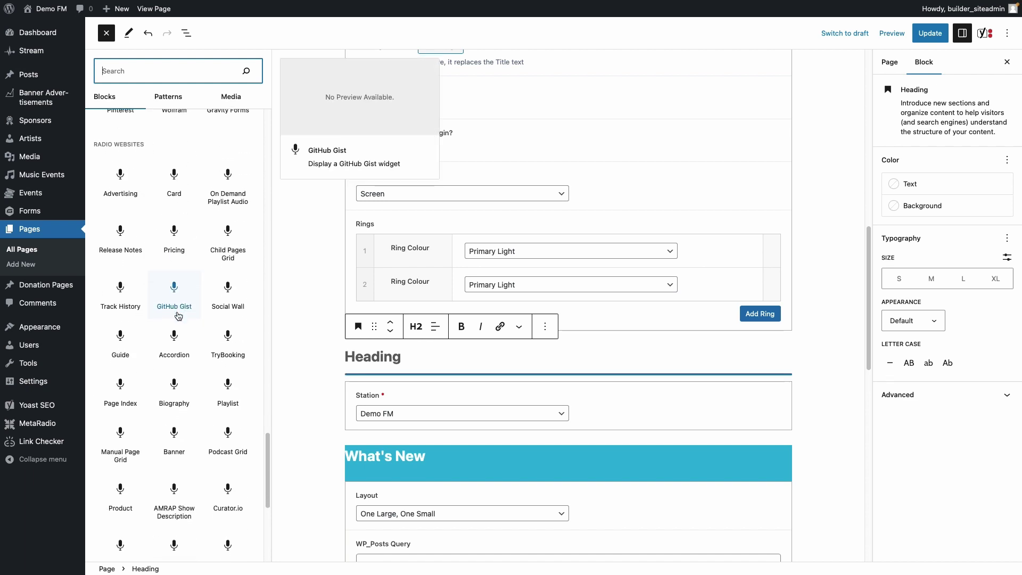
scroll(179, 316, "down", 2)
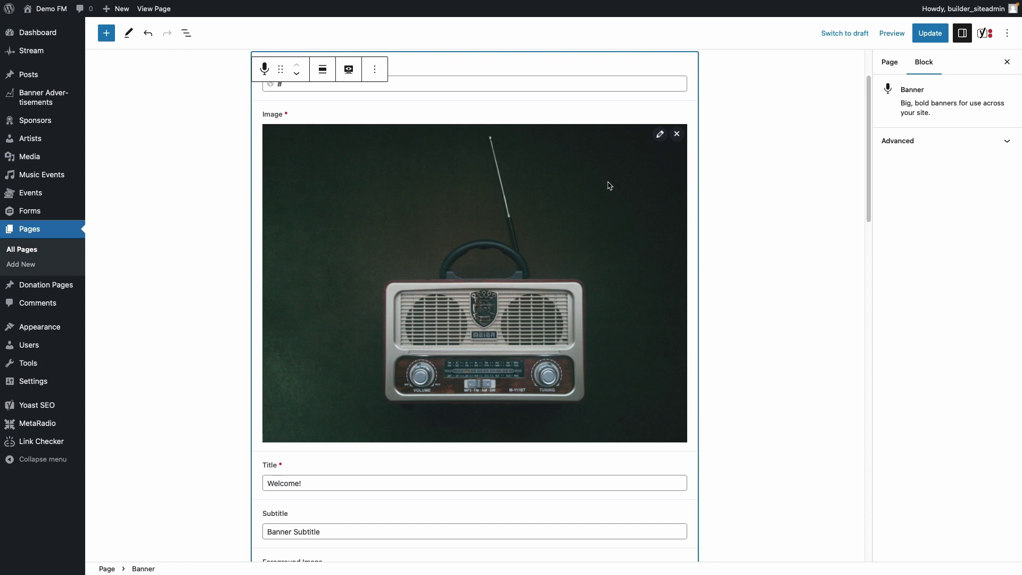
Step: Replace the Banner block's image with the Media Library photo of a child reaching for a stereo
scroll(610, 186, "up", 2)
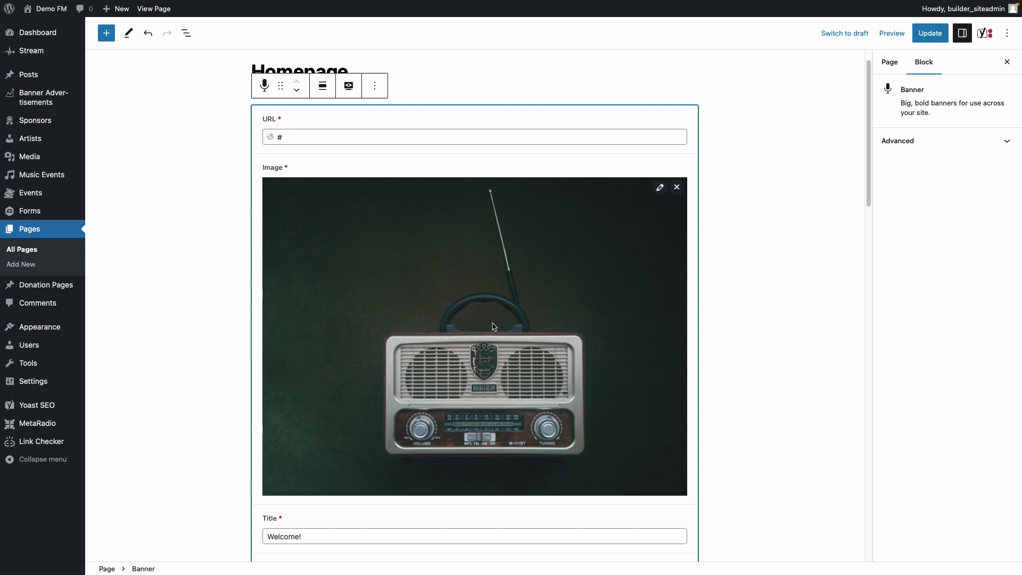
left_click(680, 188)
left_click(347, 186)
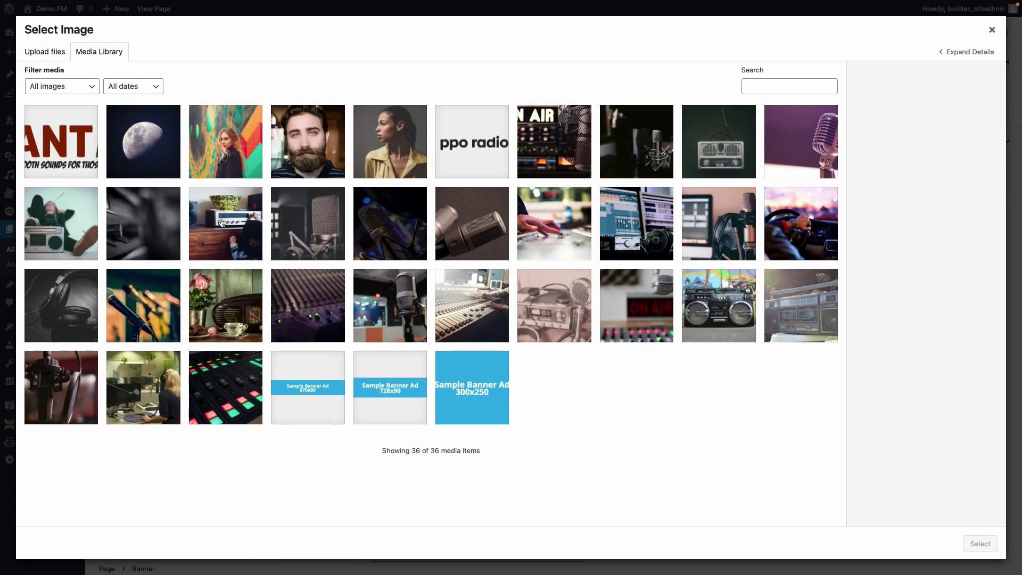
left_click(222, 223)
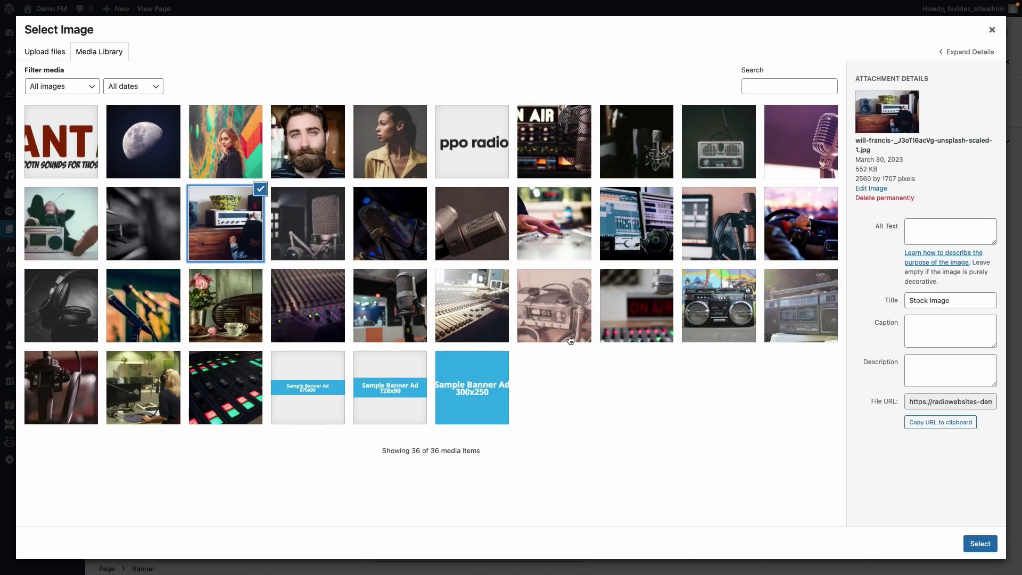
left_click(980, 544)
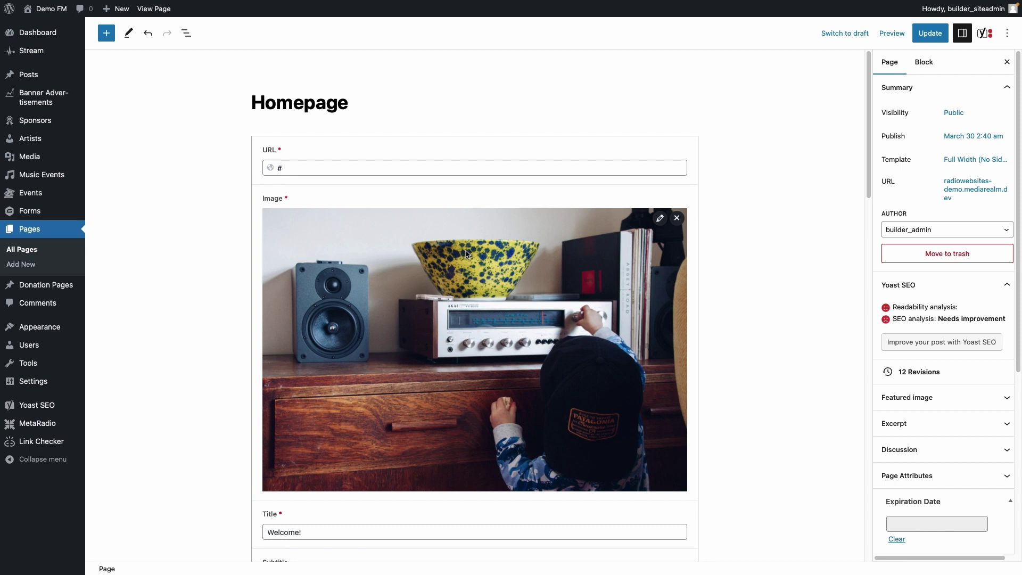
Step: Insert a Podcast Grid block from the full block library between the Banner block and the Station block
scroll(467, 254, "down", 5)
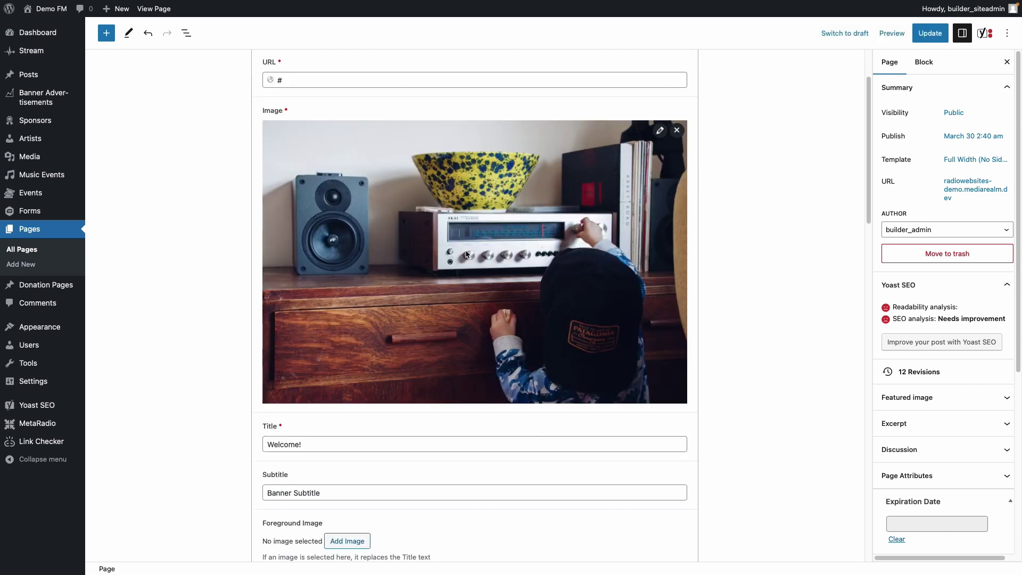
scroll(465, 251, "down", 8)
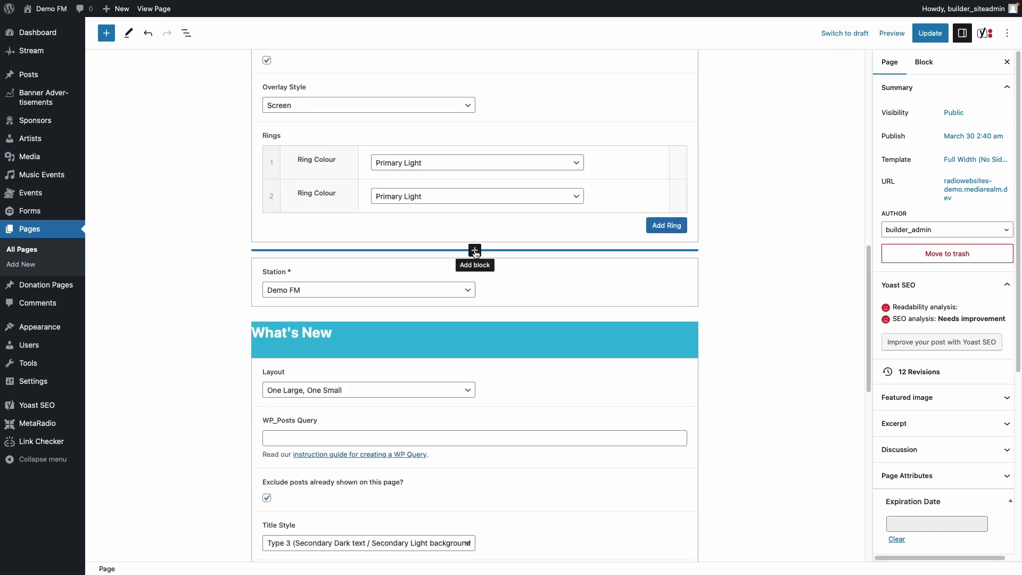
left_click(476, 251)
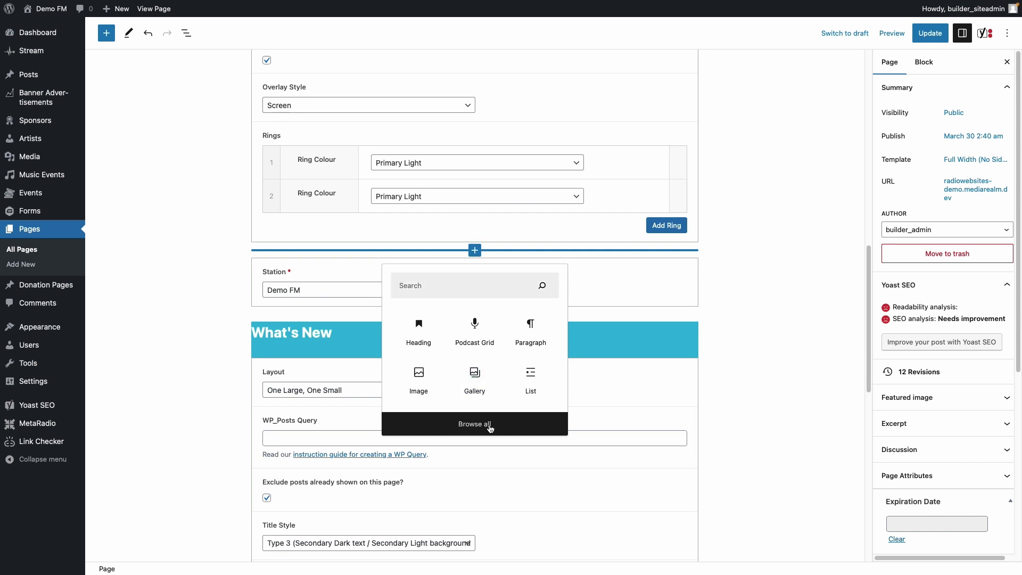
left_click(491, 429)
scroll(229, 400, "down", 15)
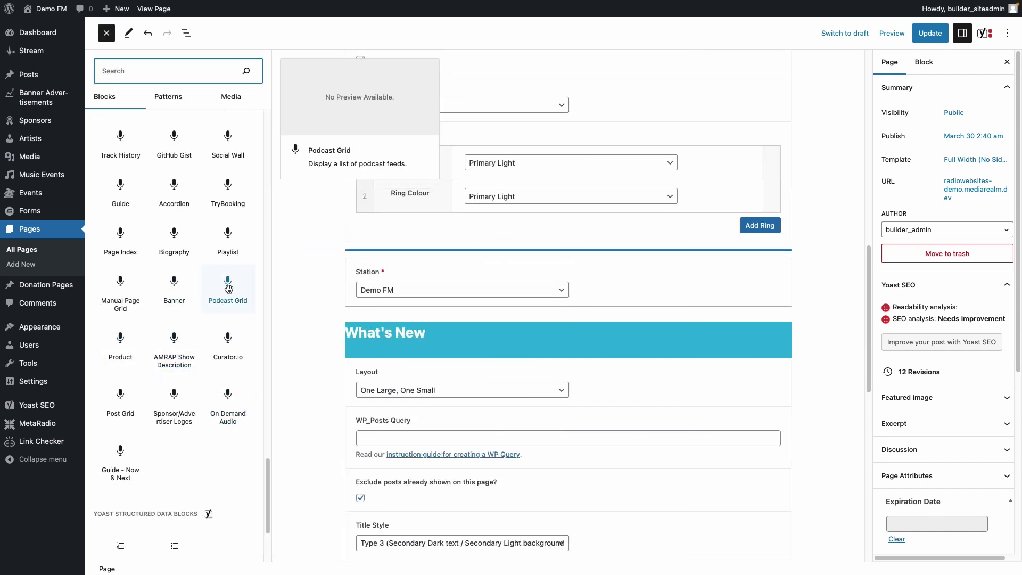
left_click_drag(229, 288, 553, 253)
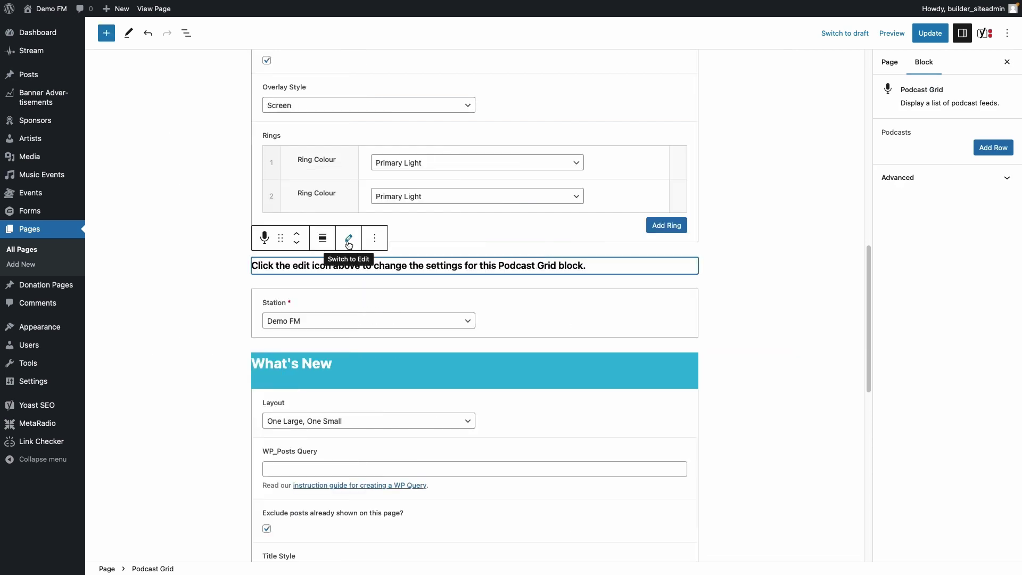
Step: Switch the Podcast Grid block to edit mode and add a row to its podcasts
left_click(349, 240)
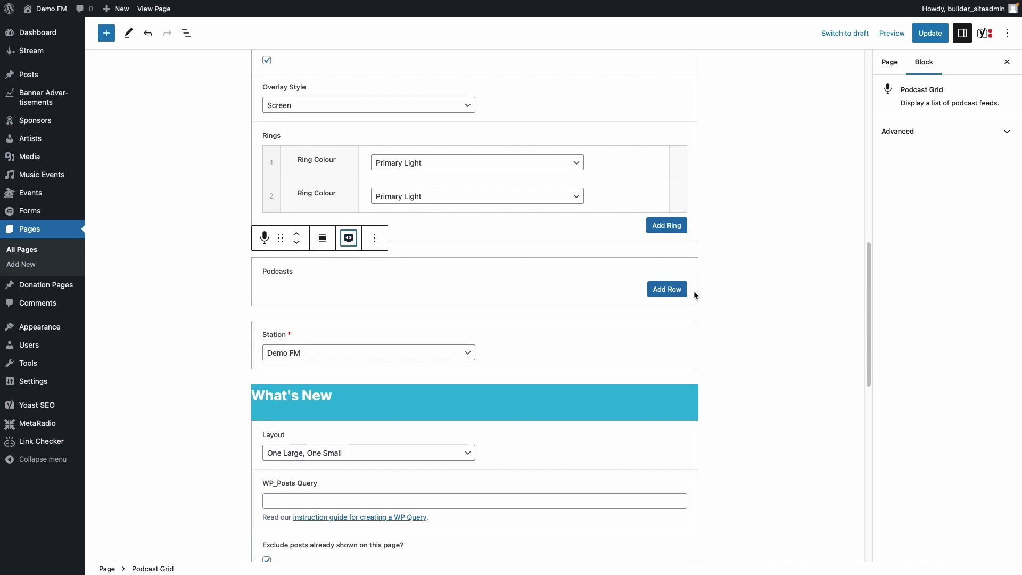
left_click(667, 289)
left_click(467, 298)
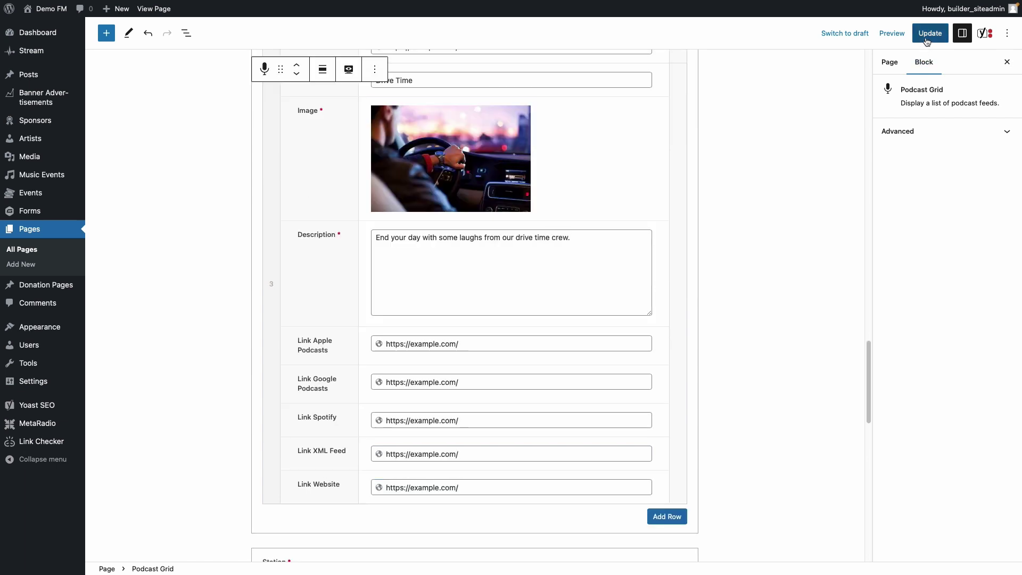
Step: Save the Homepage, check the podcast grid in a new-tab preview and return to the editor
left_click(929, 38)
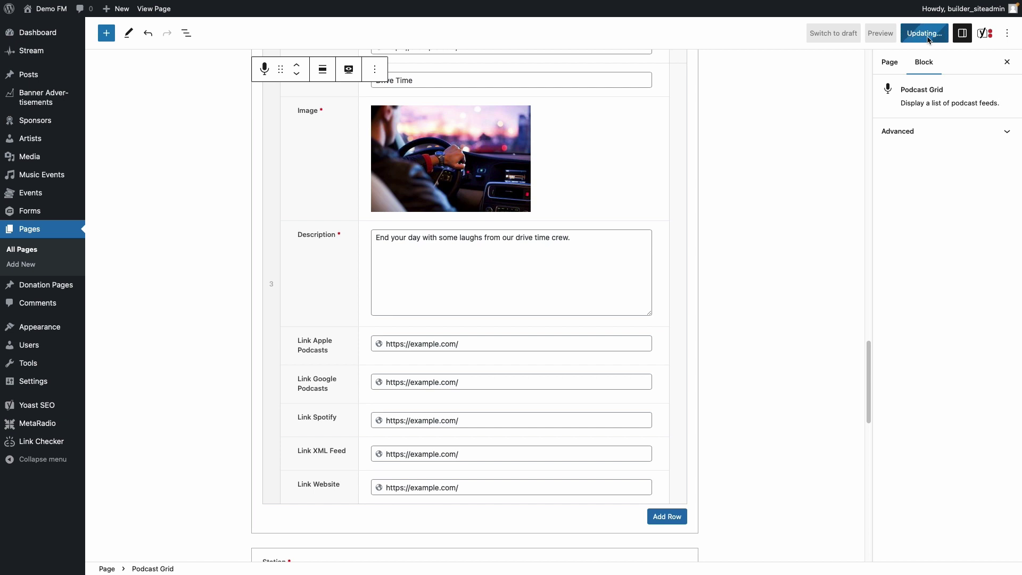
left_click(884, 34)
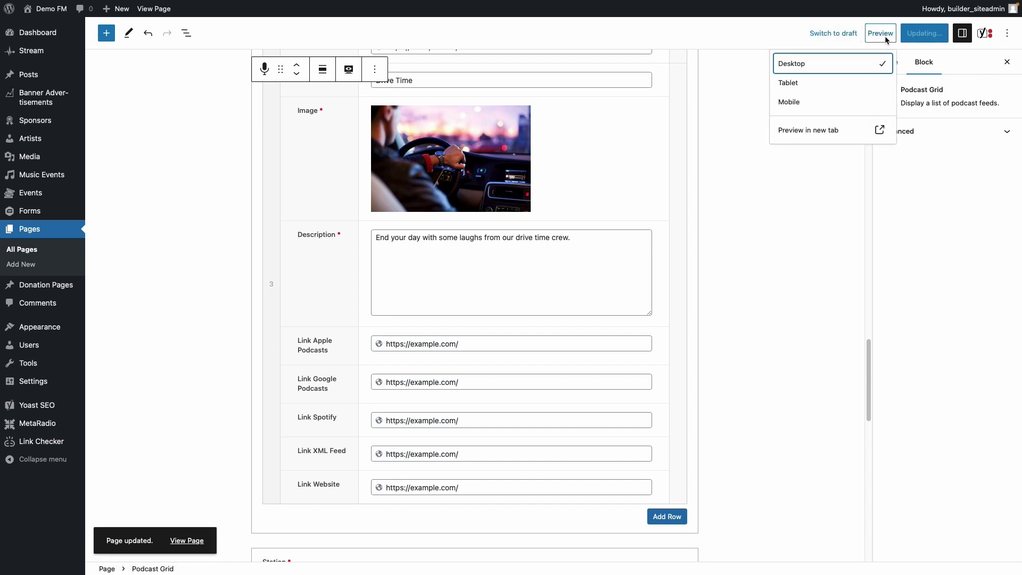
left_click(861, 130)
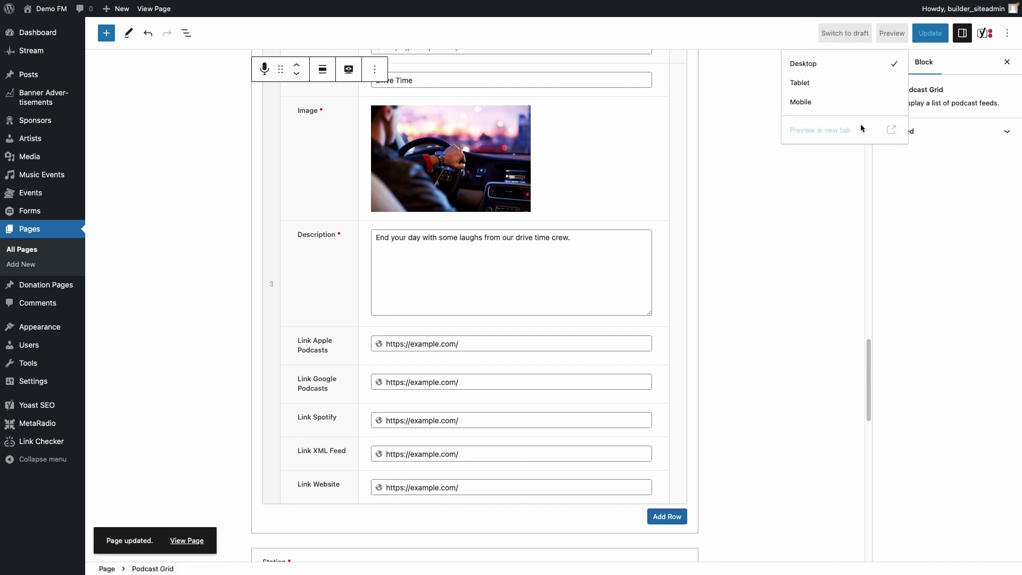
scroll(864, 174, "down", 5)
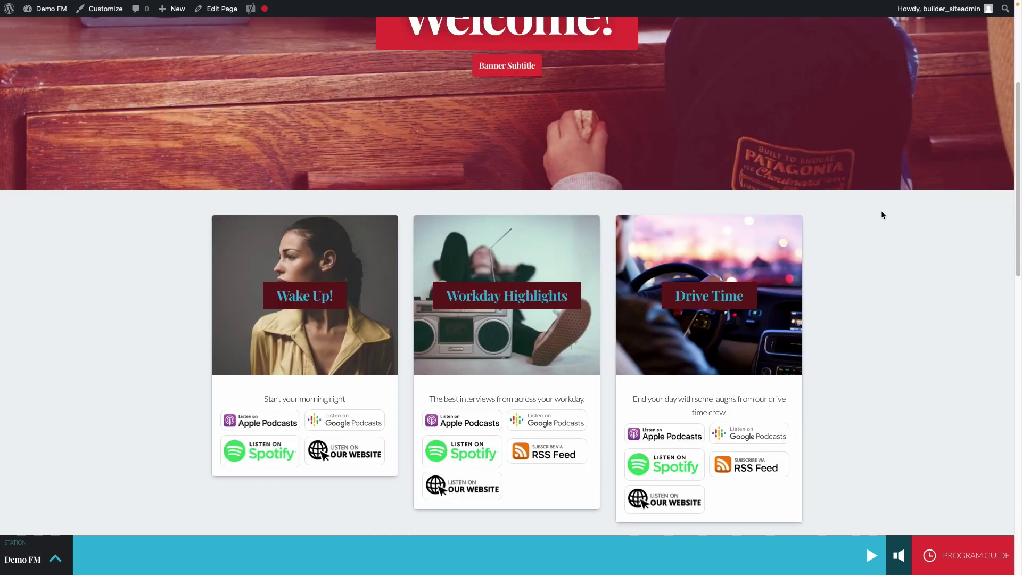
scroll(882, 213, "down", 2)
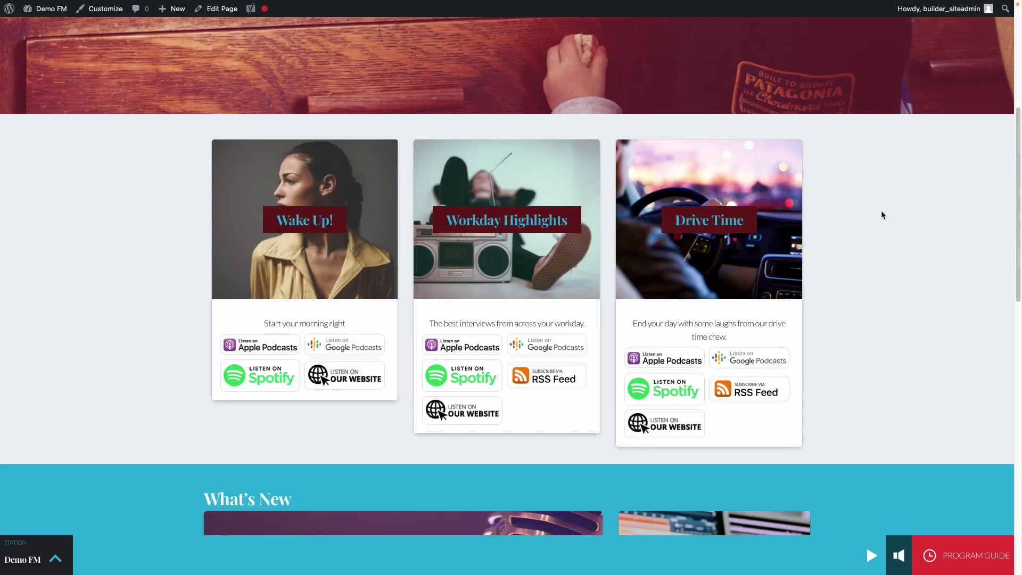
key("super+w")
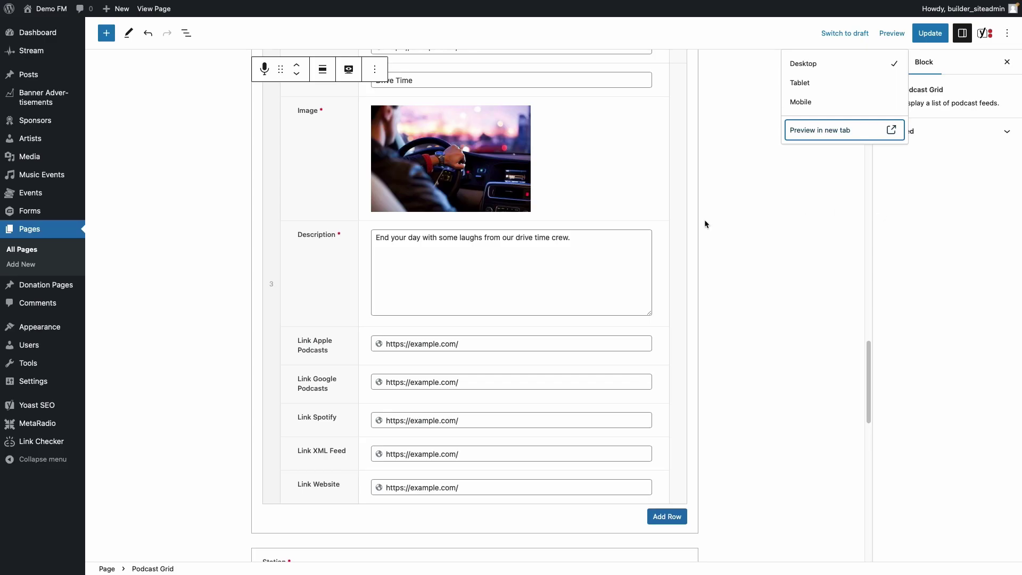
Step: Move the Advertising block between the Banner and Podcast Grid blocks, update the Homepage and check the result on the site
scroll(689, 235, "down", 10)
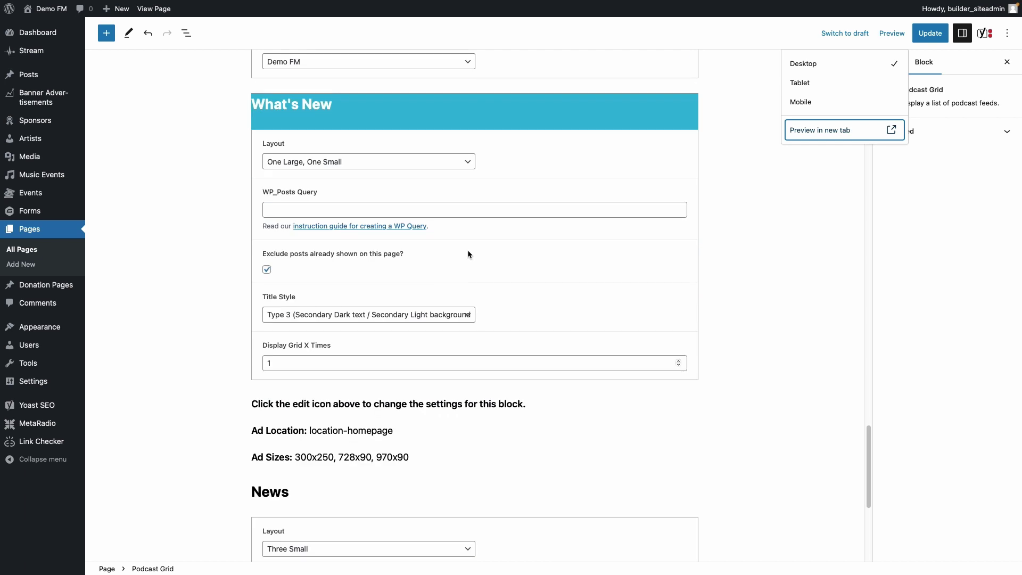
scroll(467, 250, "down", 1)
left_click(453, 392)
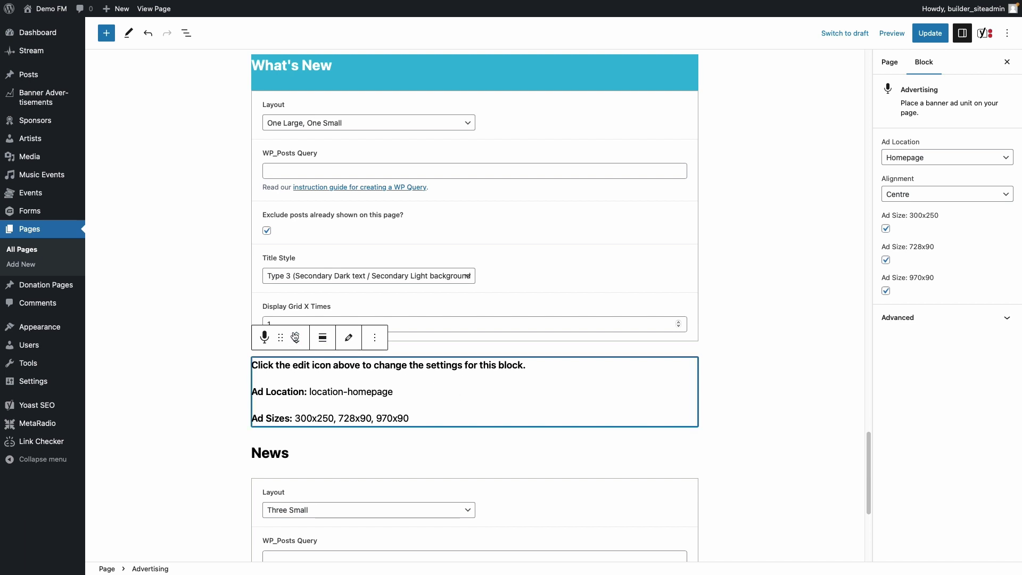
mouse_move(281, 342)
left_mouse_down()
mouse_move(292, 337)
mouse_move(297, 351)
mouse_move(284, 353)
left_mouse_up()
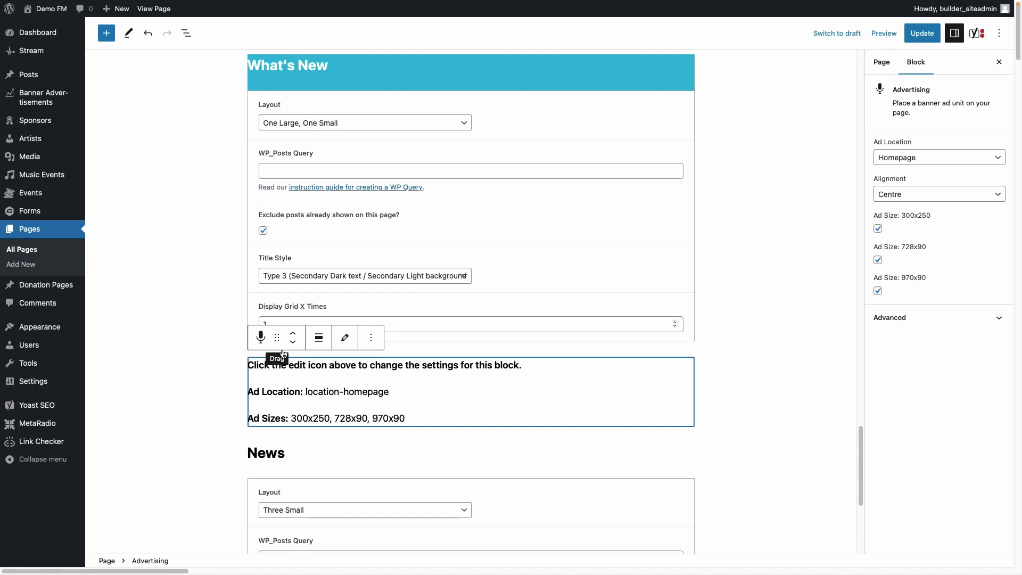
left_click(187, 36)
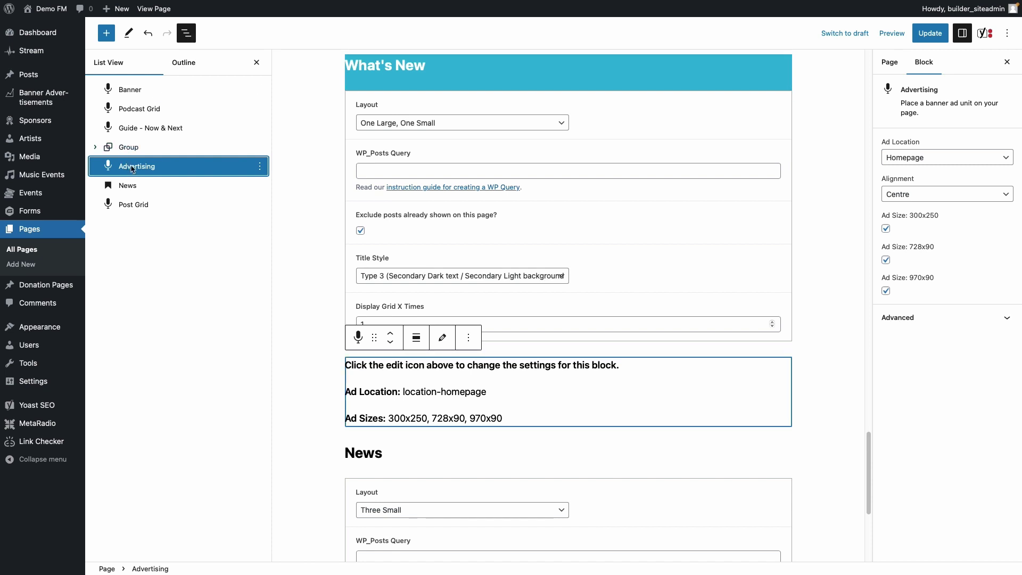
left_click_drag(131, 170, 140, 101)
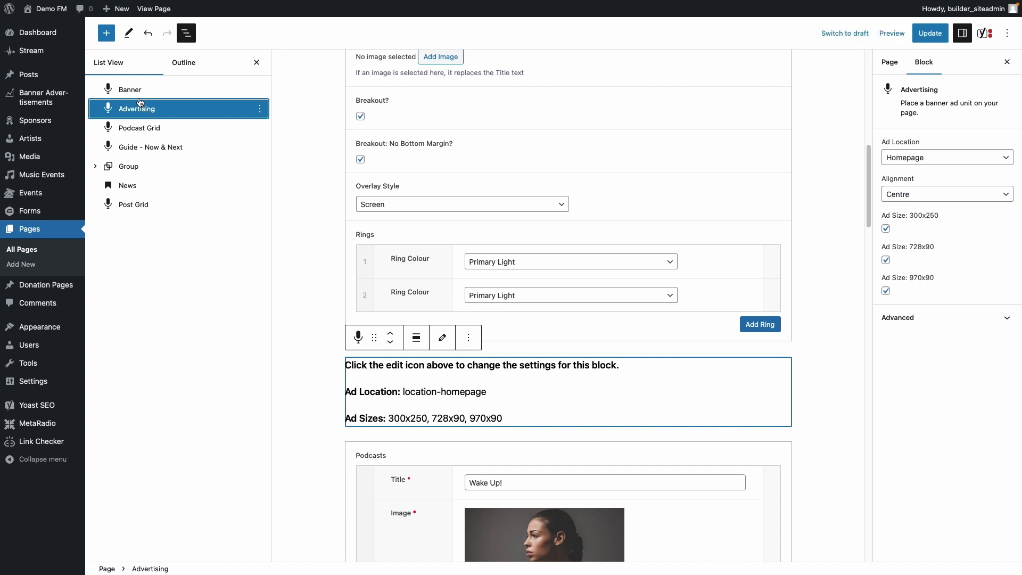
left_click(929, 37)
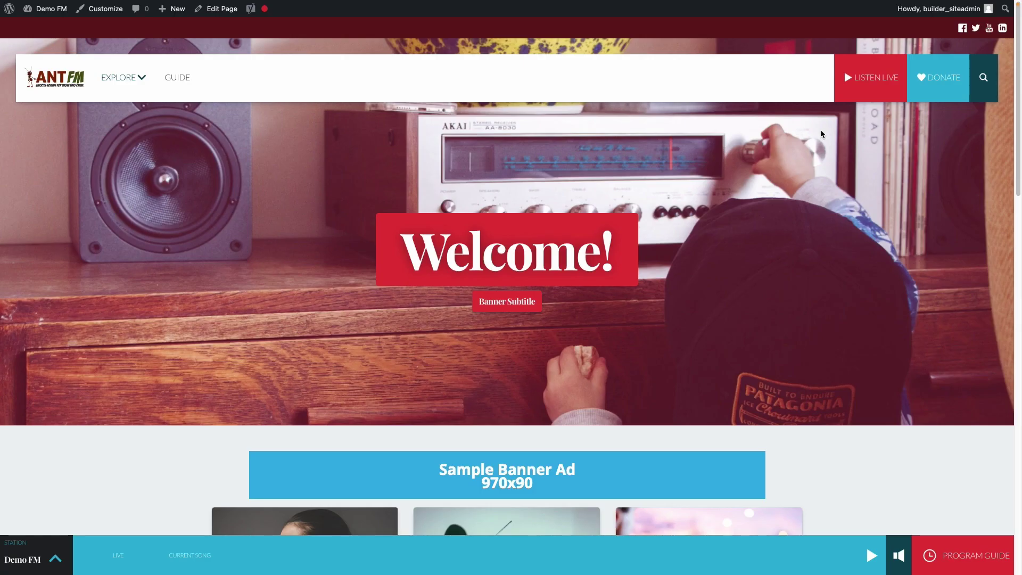
scroll(840, 190, "down", 4)
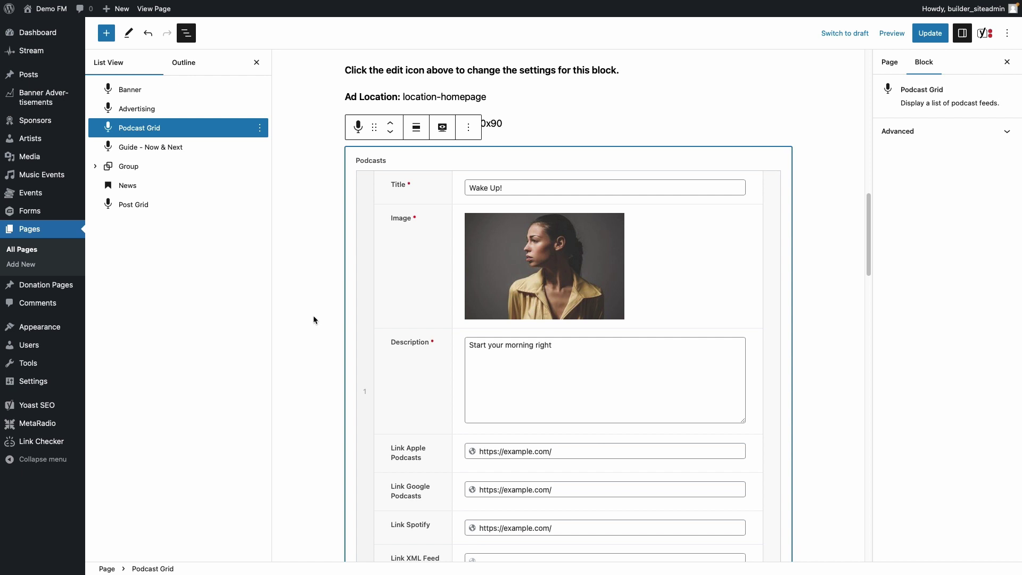
Step: Transform the Podcast Grid block into a Group and set the group's background to the theme colour Primary Dark
left_click(358, 127)
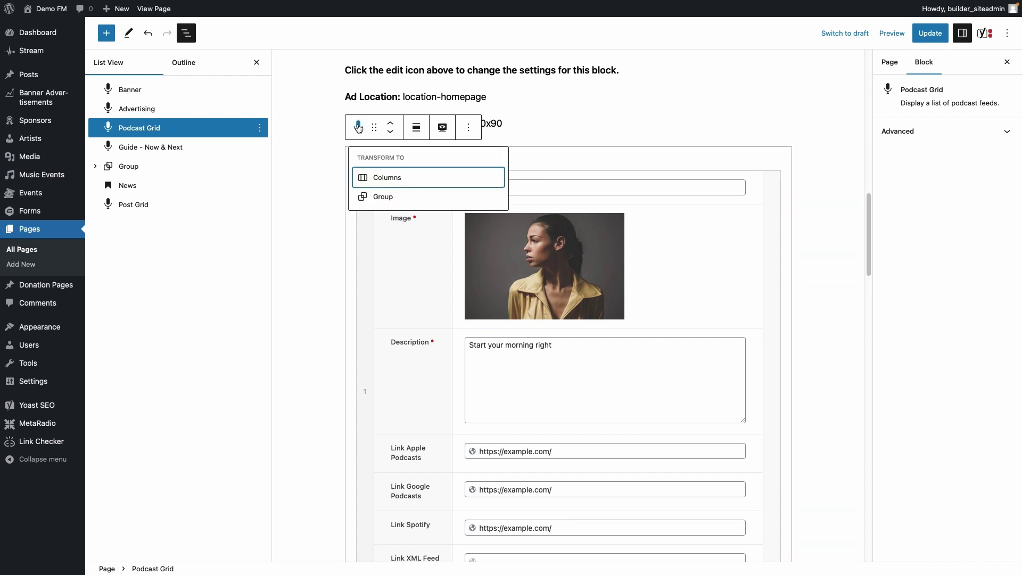
left_click(377, 196)
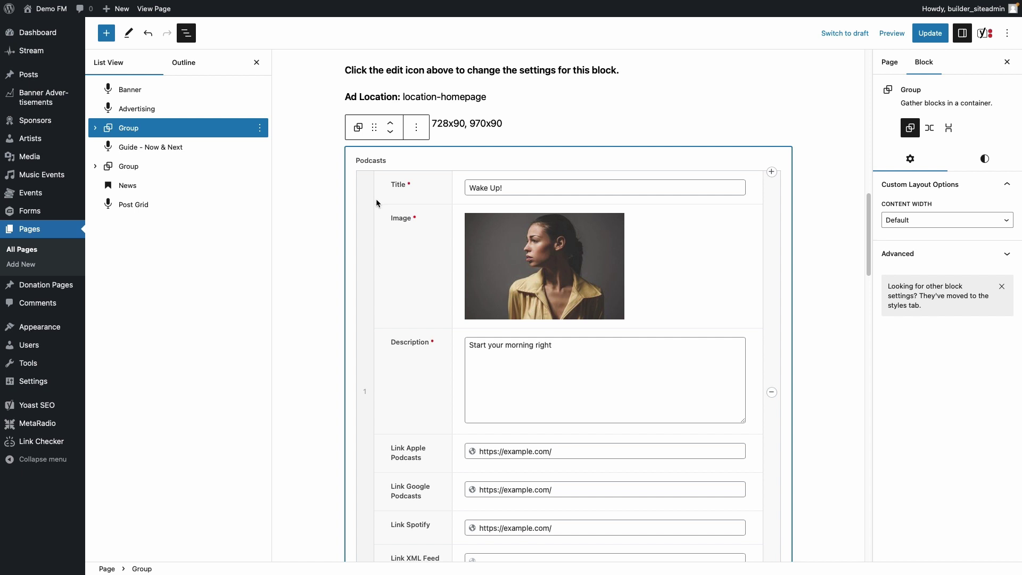
left_click(984, 159)
left_click(932, 231)
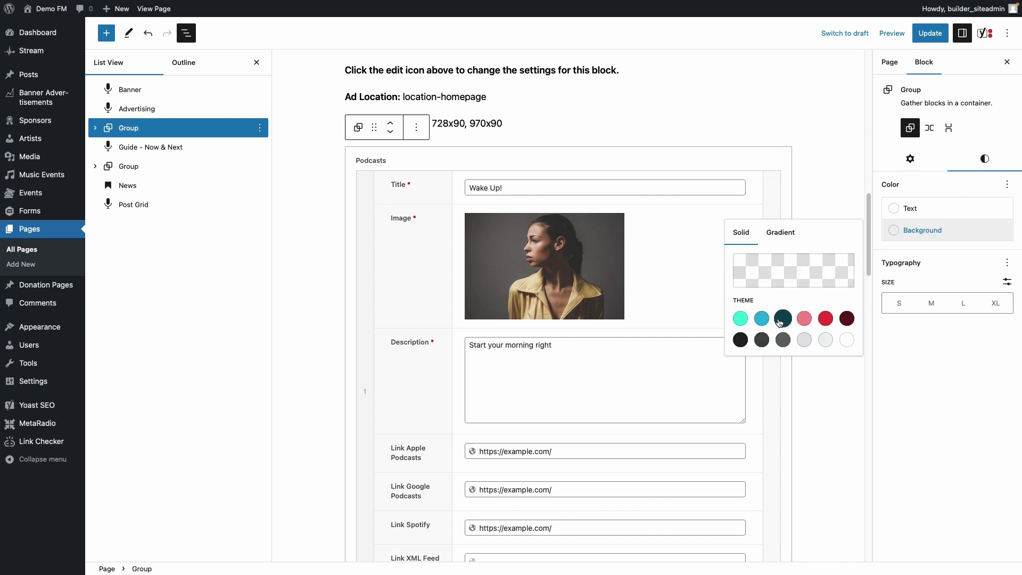
left_click(782, 319)
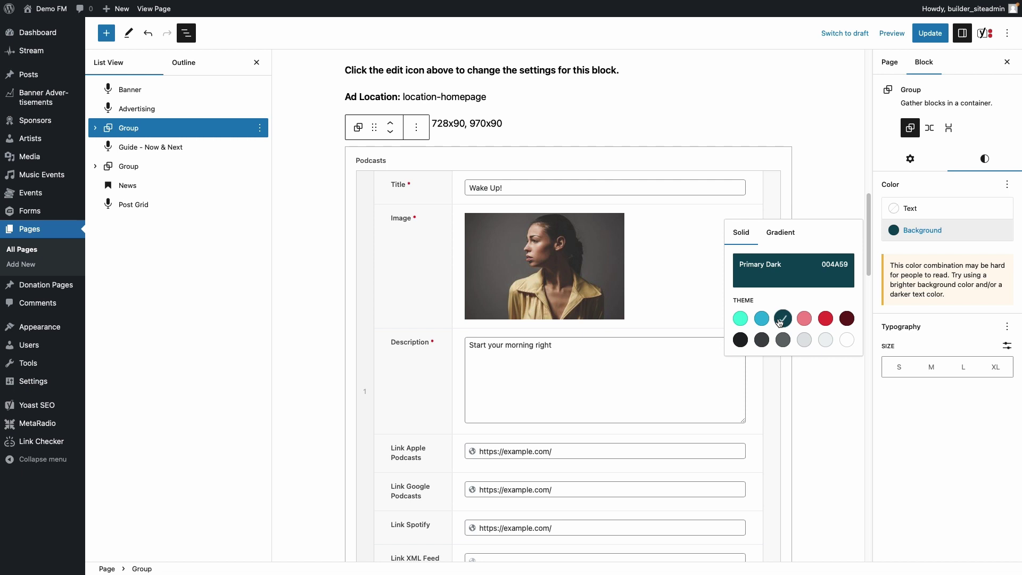
Step: Set the content width of the group holding the Podcast Grid to Full Width
left_click(911, 159)
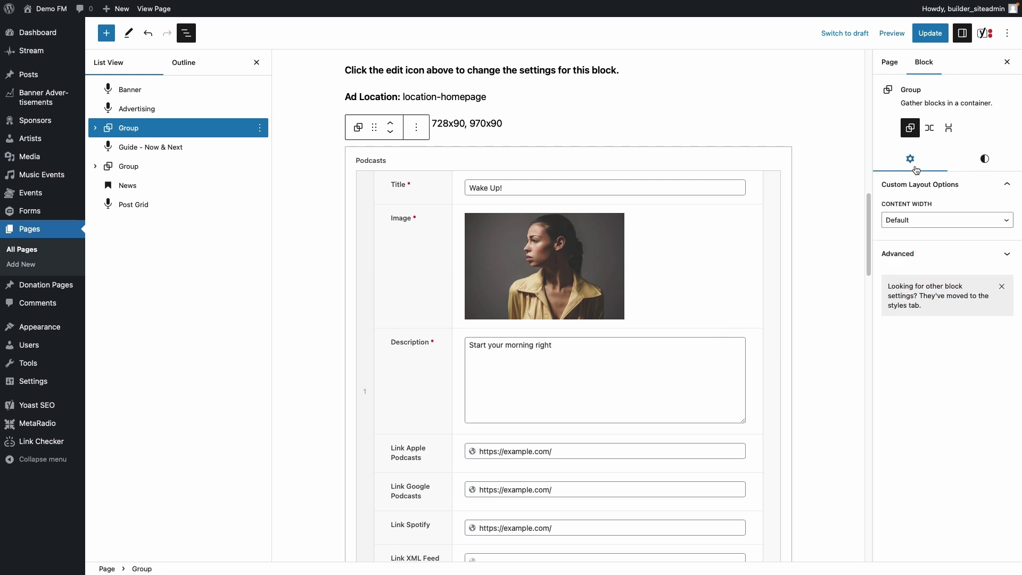
left_click(914, 221)
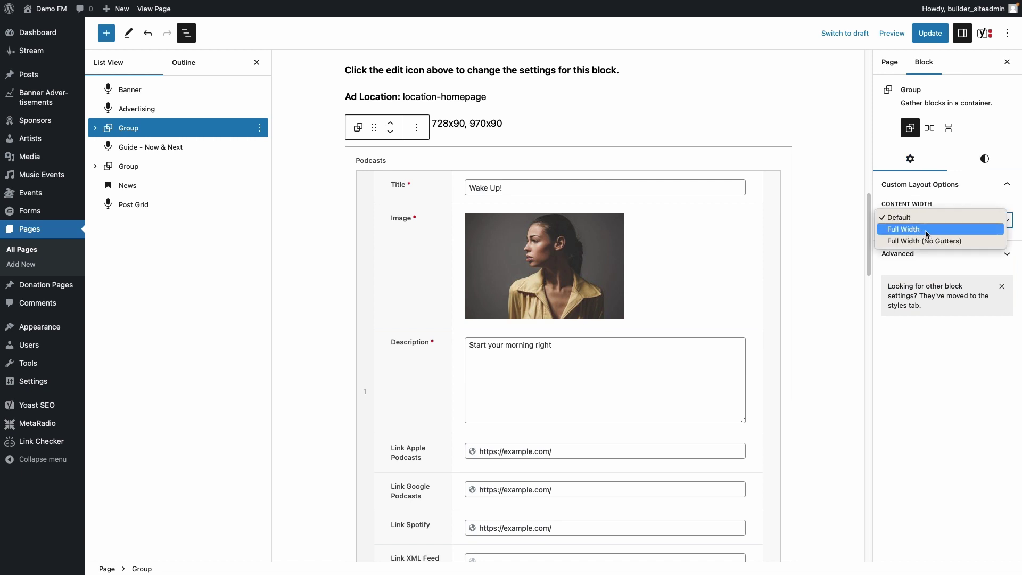
left_click(927, 230)
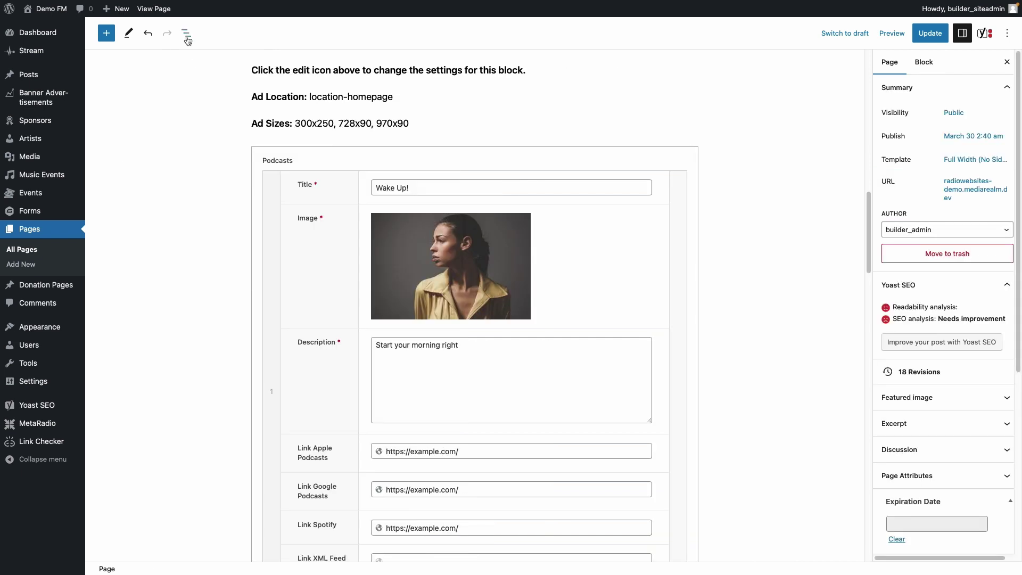
Step: Move the Advertising block into the group above the Podcast Grid and review the Homepage on the site down to its footer
left_click(187, 34)
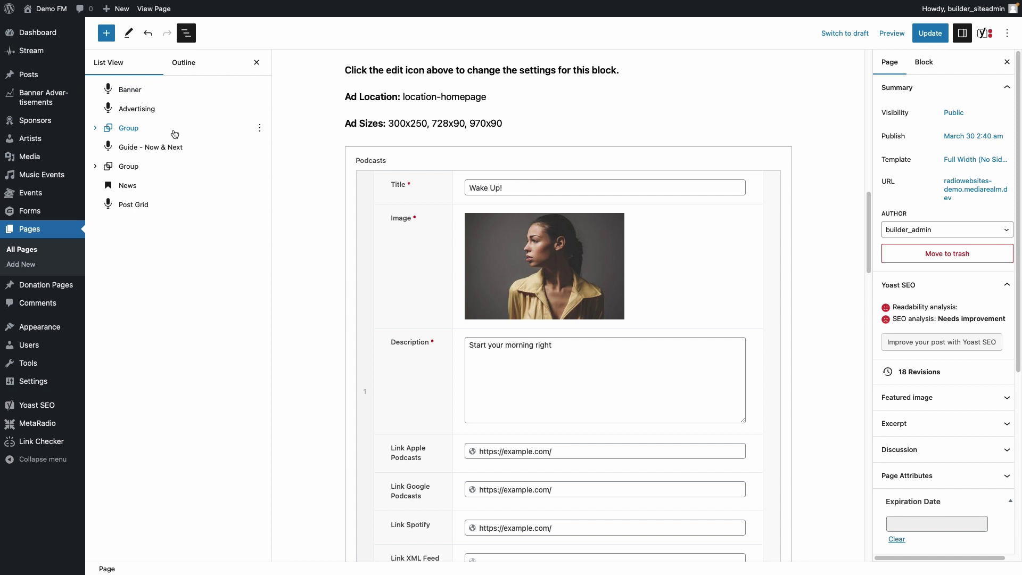
left_click(96, 128)
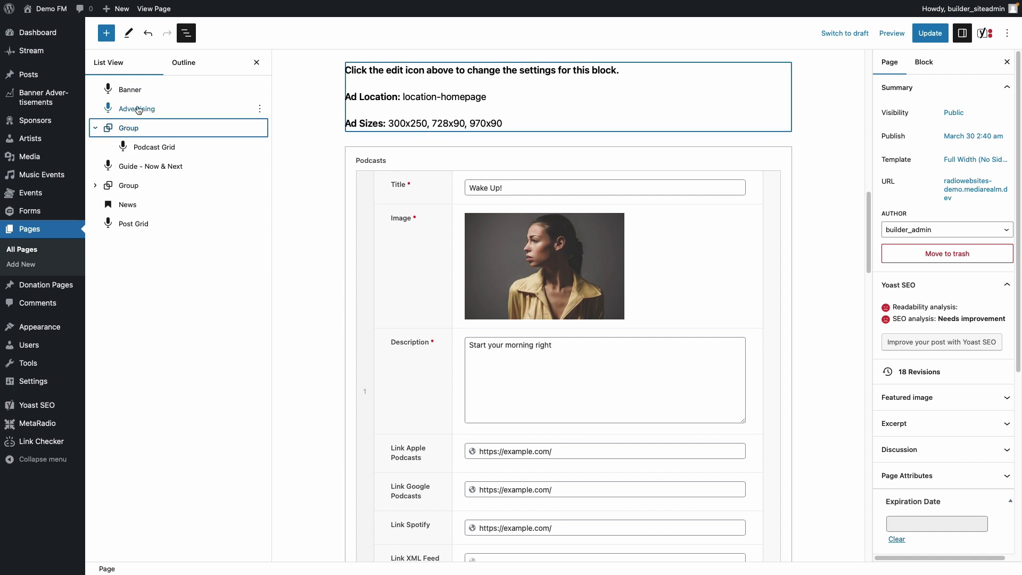
mouse_move(139, 110)
left_mouse_down()
mouse_move(144, 131)
mouse_move(149, 120)
left_mouse_up()
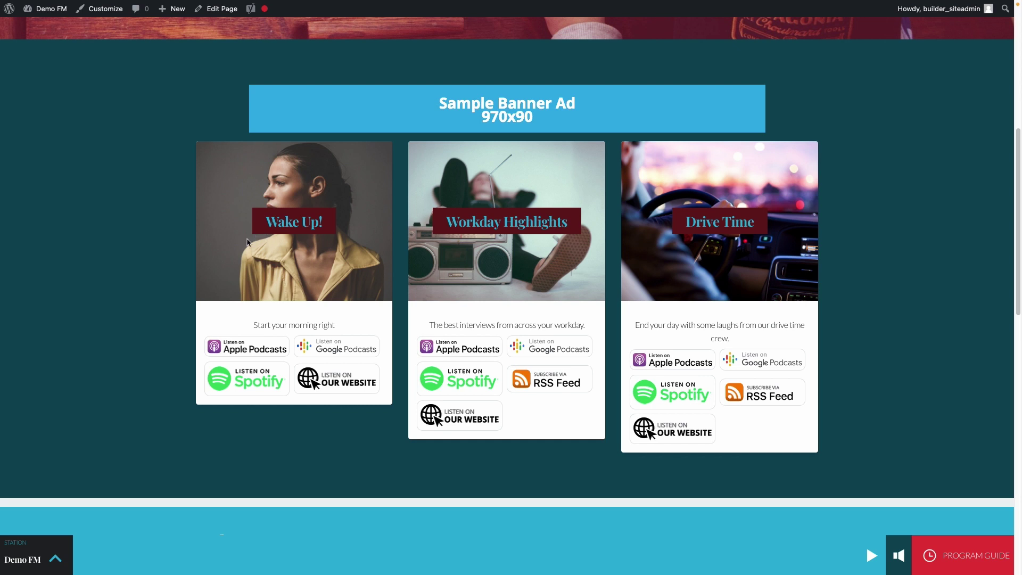
scroll(94, 255, "up", 7)
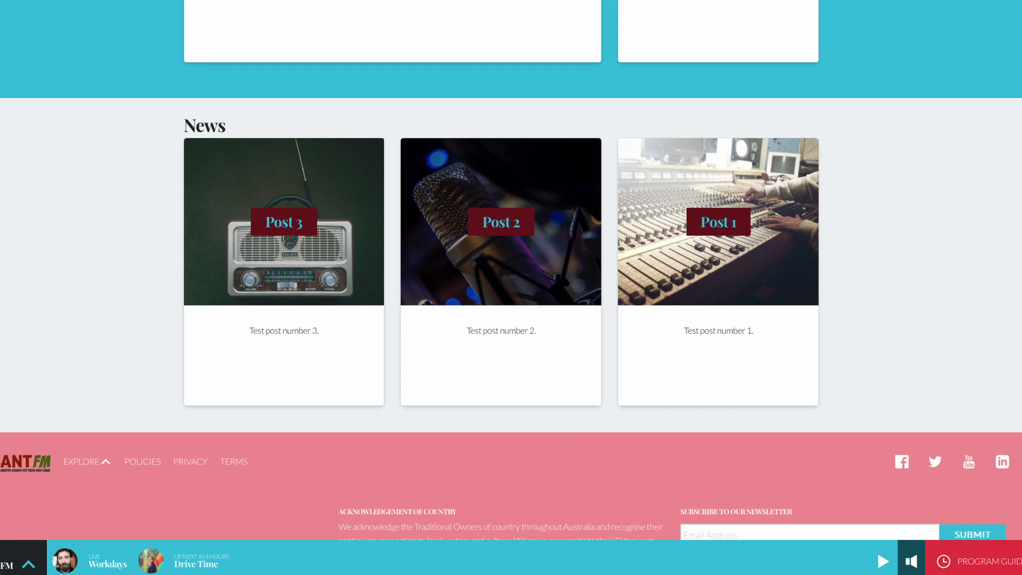
scroll(511, 287, "down", 5)
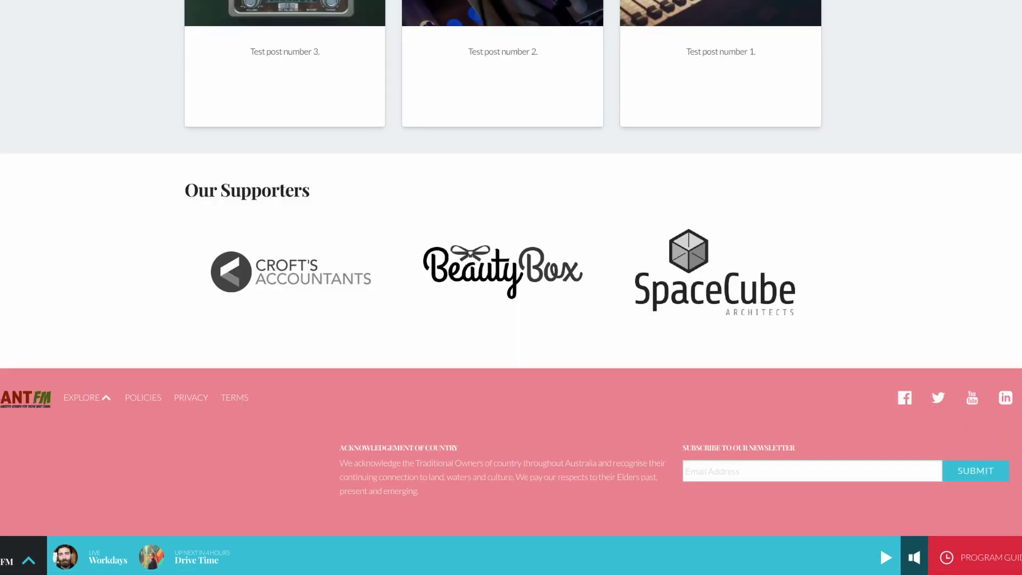